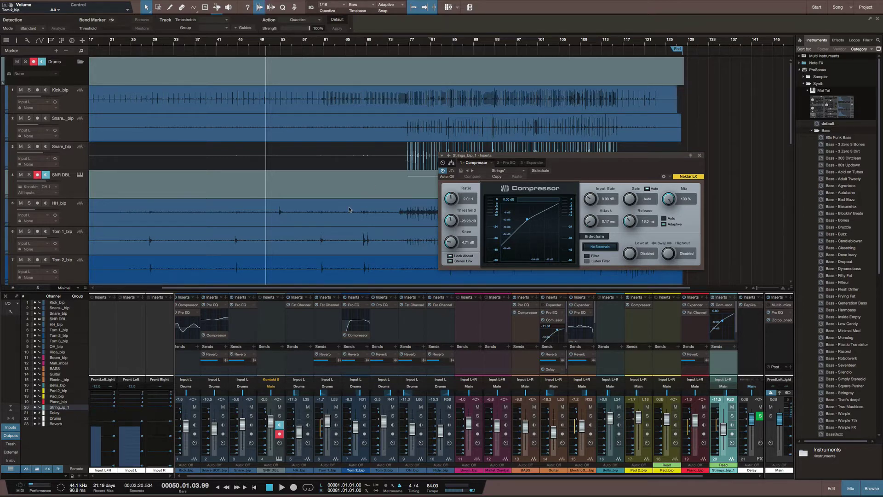
Step: Open Export Mixdown with Cmd+E and browse to Documents > Studio One > Songs for a location
key("super+e")
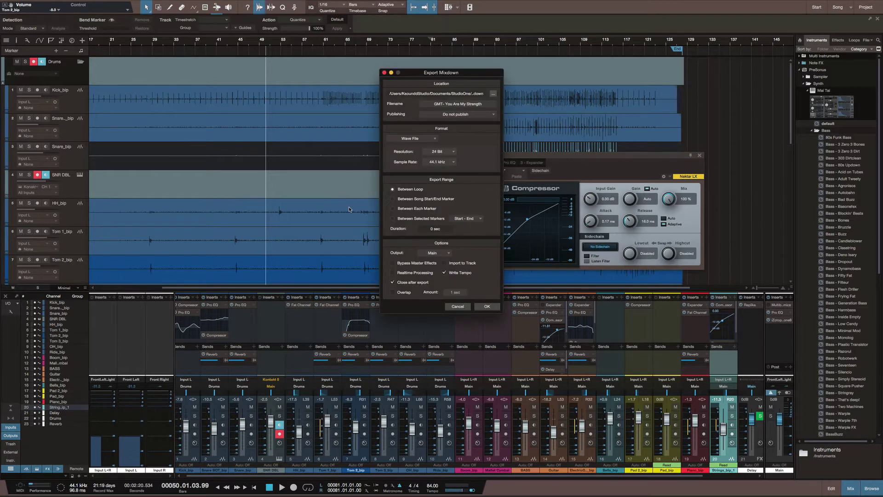
left_click(492, 94)
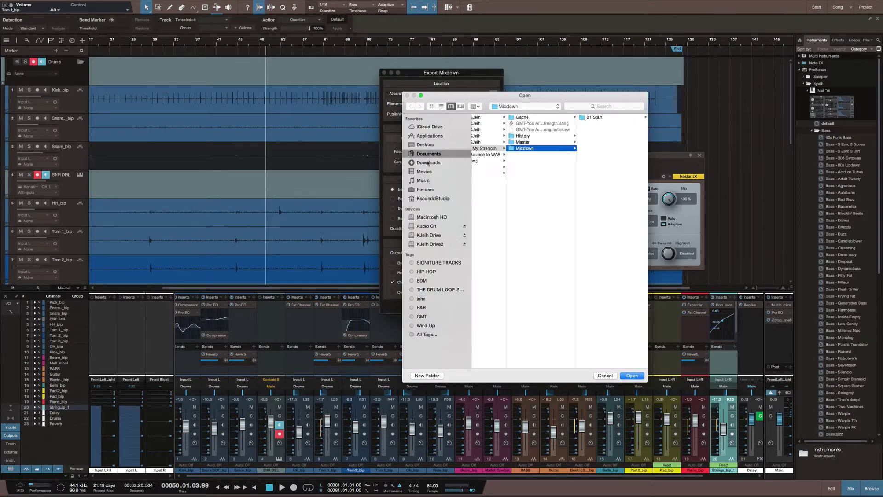
scroll(505, 167, "left", 6)
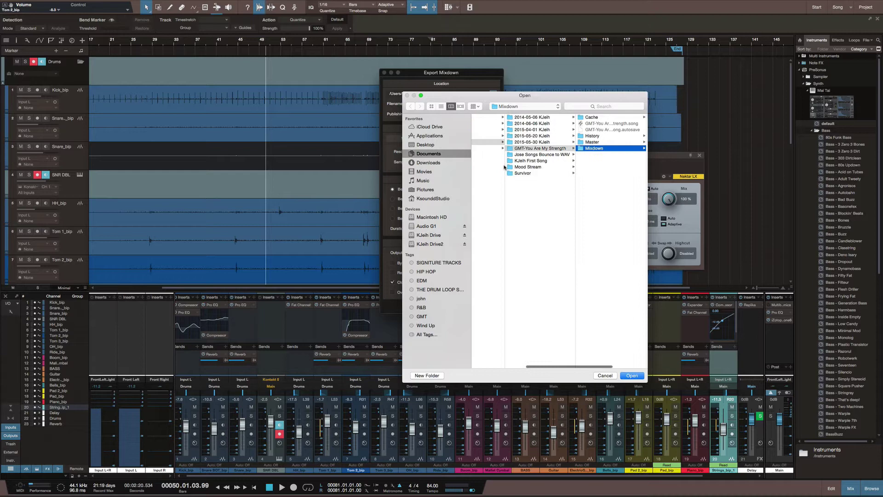
Step: Cancel the folder browser and keep the filename, Do not publish, and the Wave File format
left_click(604, 376)
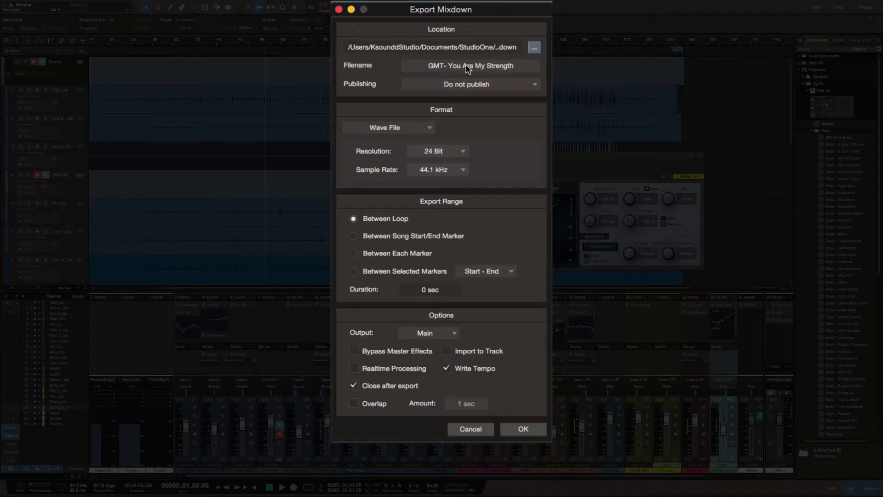
left_click(468, 68)
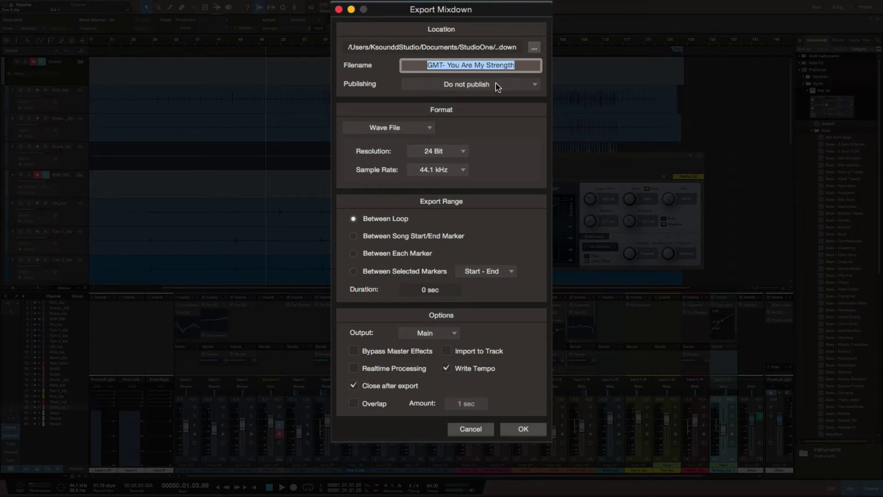
left_click(536, 86)
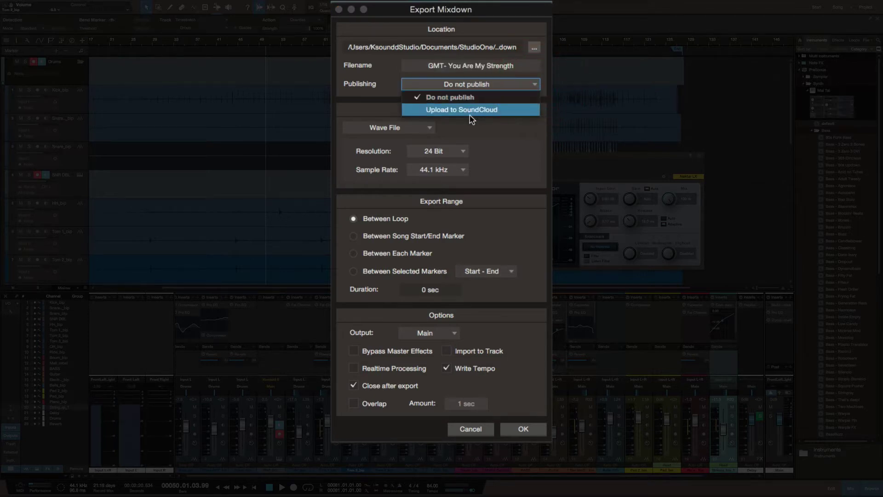
left_click(508, 141)
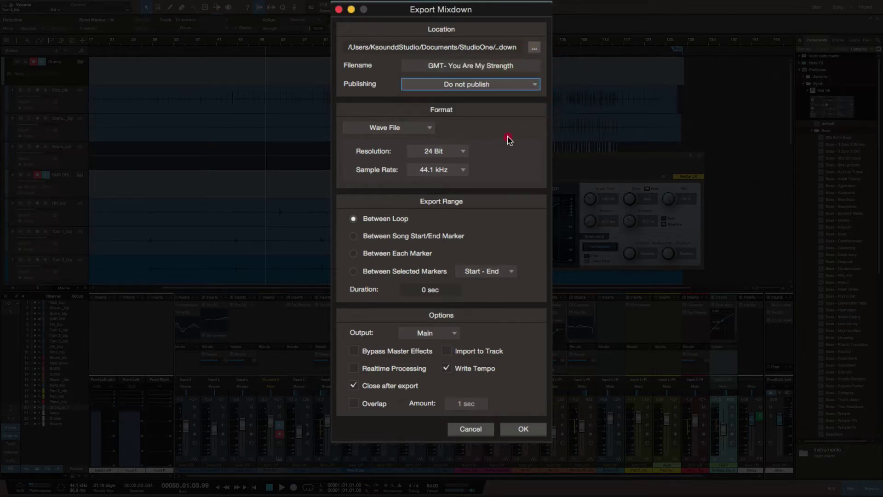
left_click(428, 128)
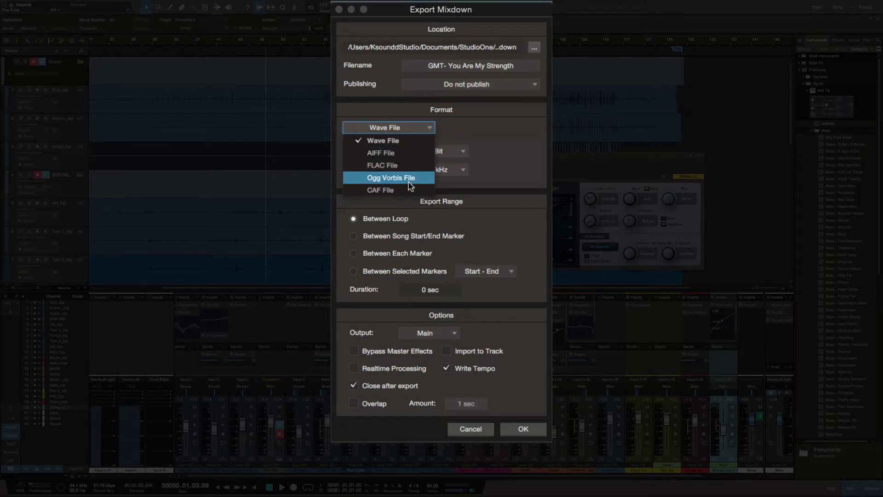
left_click(497, 134)
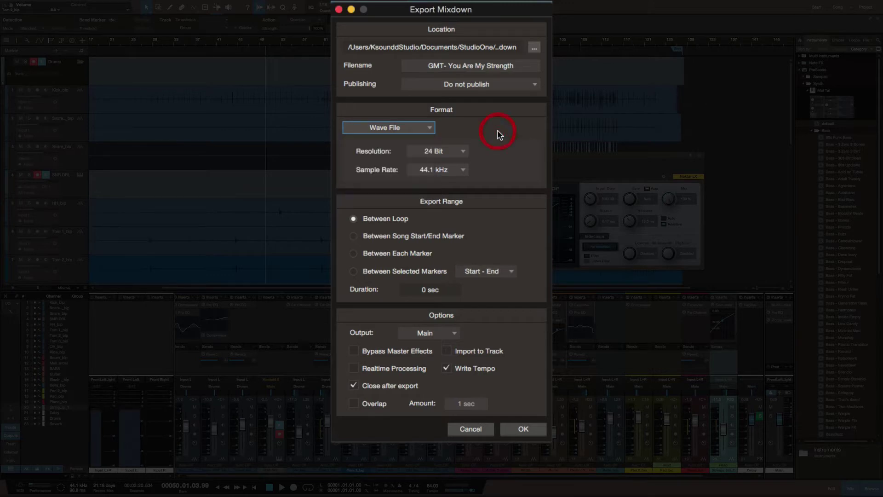
Step: Keep the export resolution at 24 Bit and the sample rate at 44.1 kHz
left_click(462, 151)
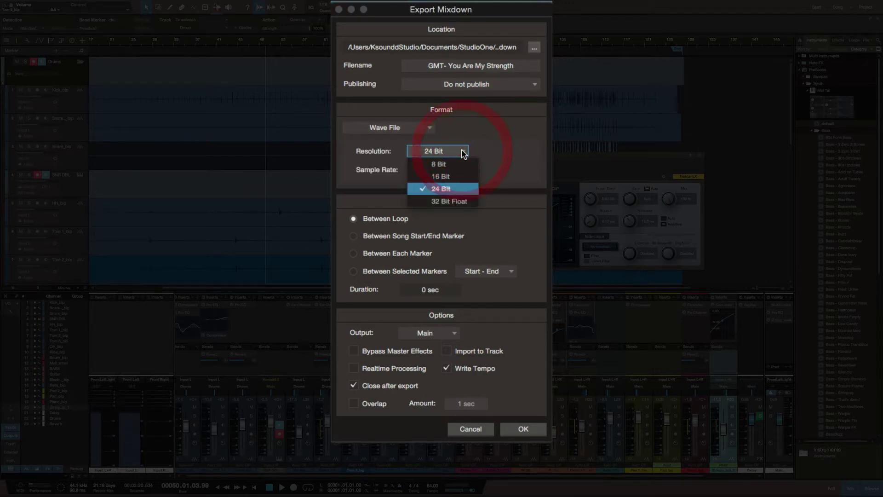
left_click(448, 189)
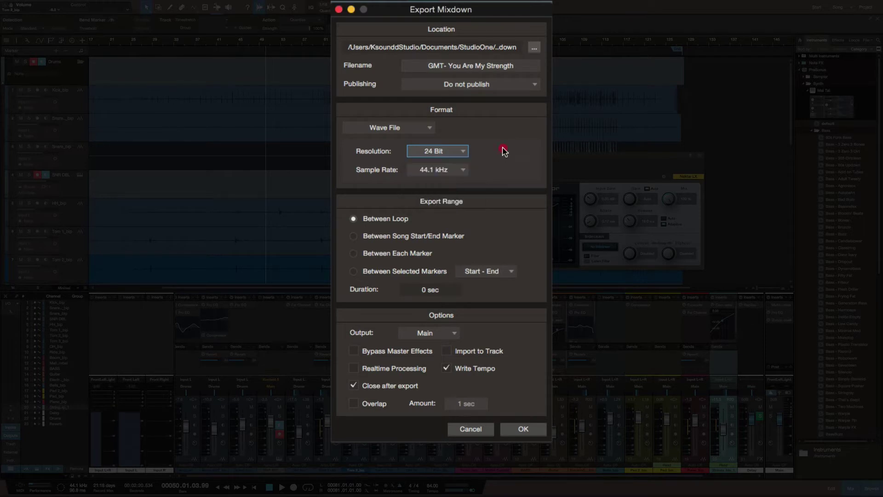
left_click(449, 151)
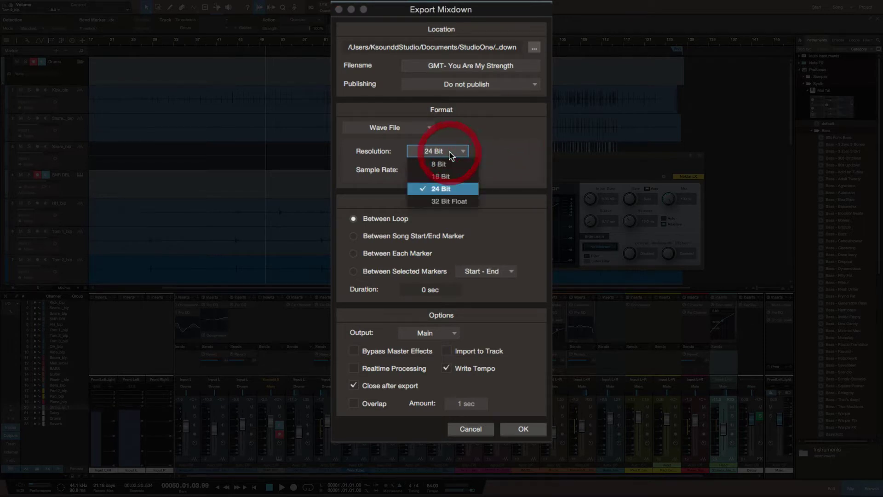
left_click(505, 155)
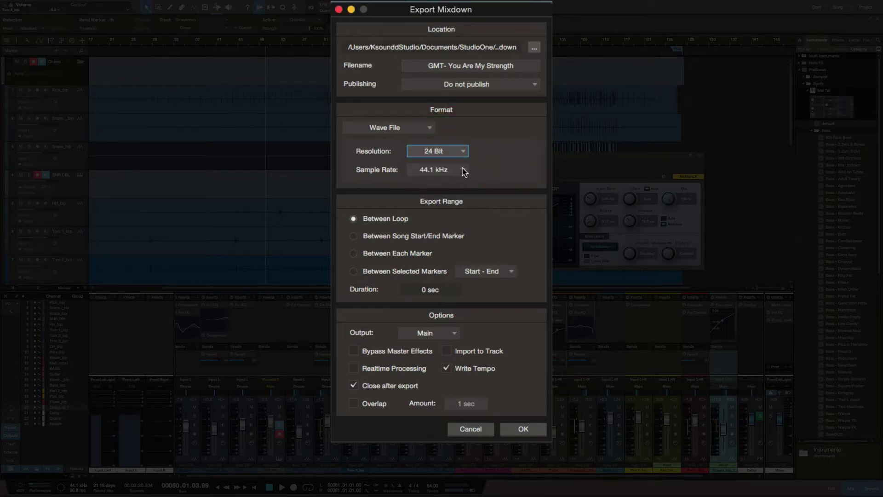
left_click(463, 172)
left_click(523, 159)
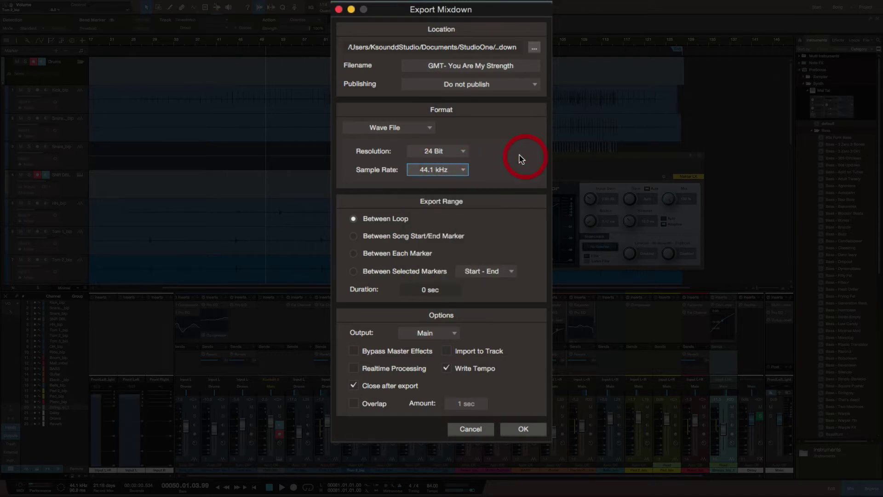
Step: Set Export Range to Between Selected Markers with Start - End, giving 6:02.857 min
left_click(355, 233)
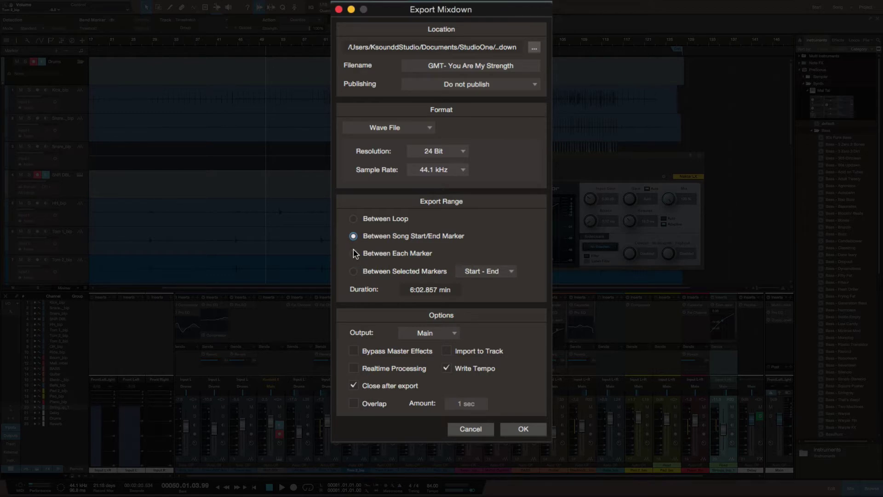
left_click(355, 272)
left_click(503, 272)
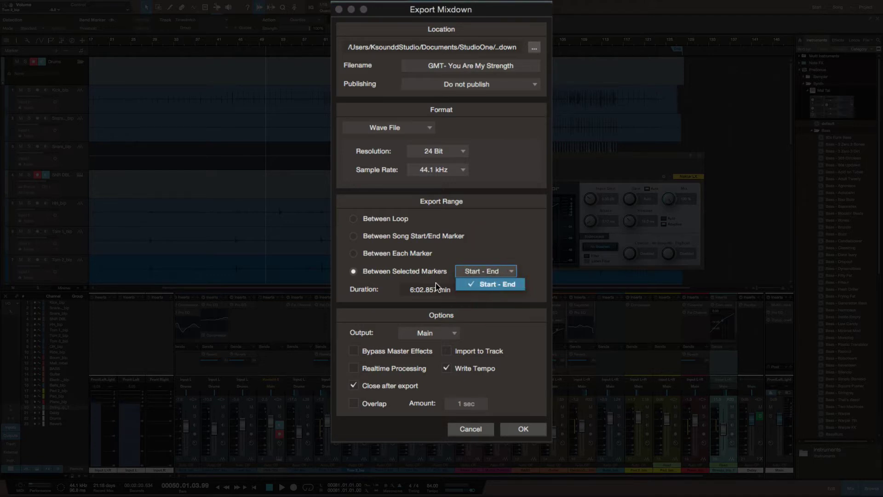
left_click(484, 244)
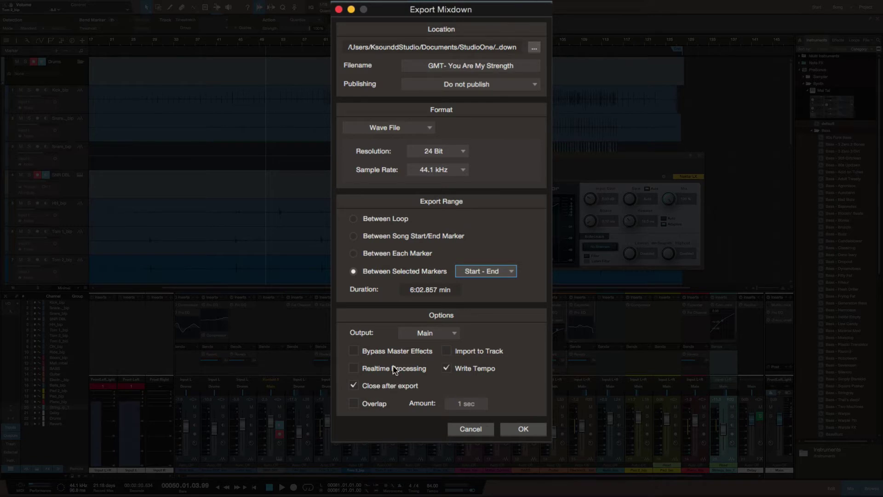
left_click(453, 334)
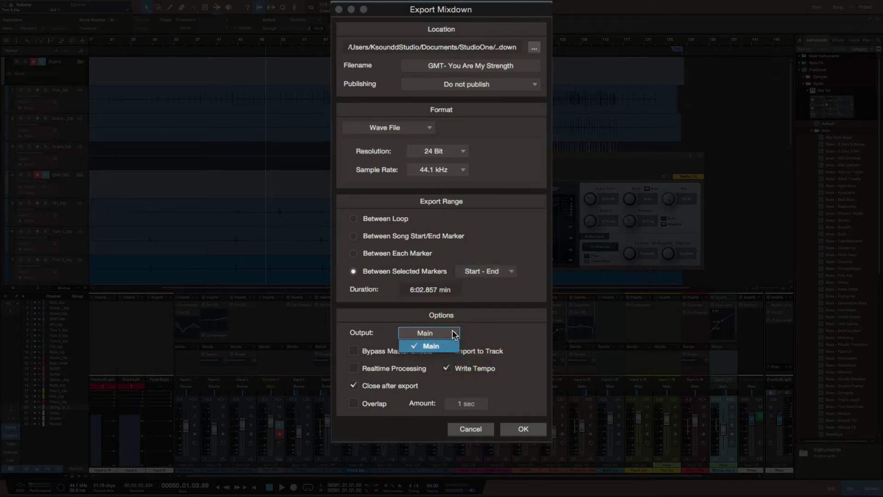
left_click(454, 334)
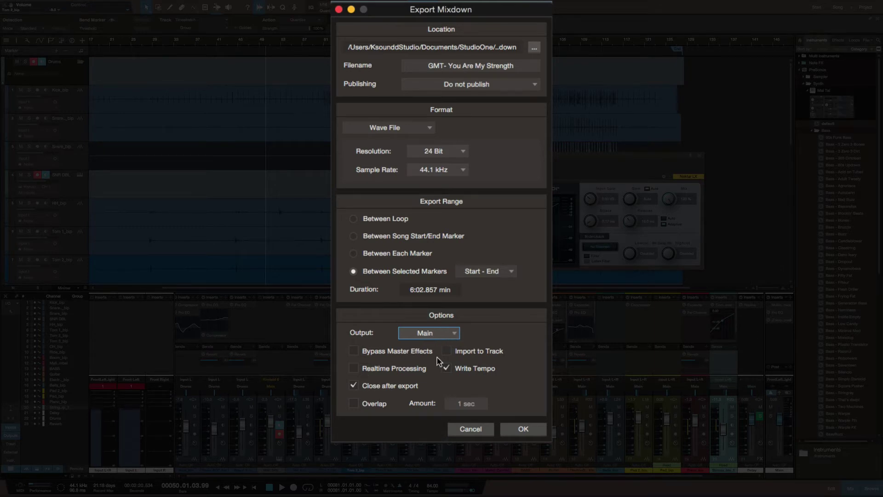
left_click(354, 385)
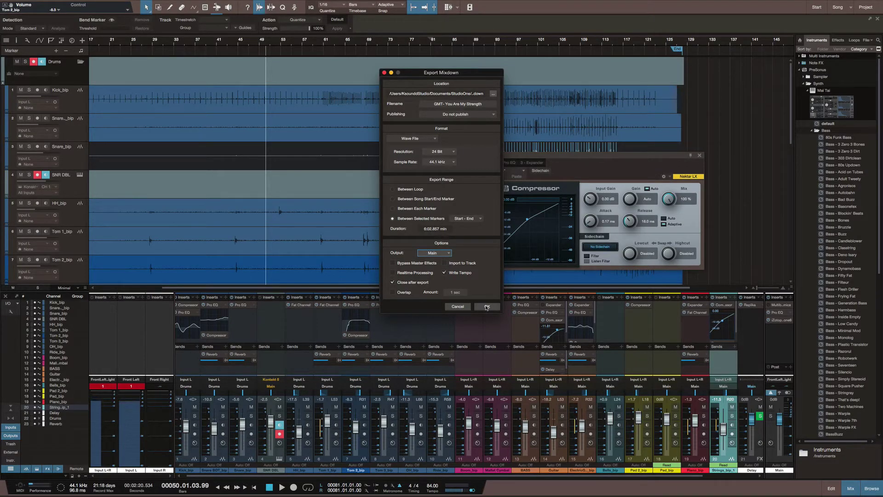
Step: Start the export to 'GMT- You Are My Strength(2).wav', then cancel it after about 35 seconds
left_click(486, 307)
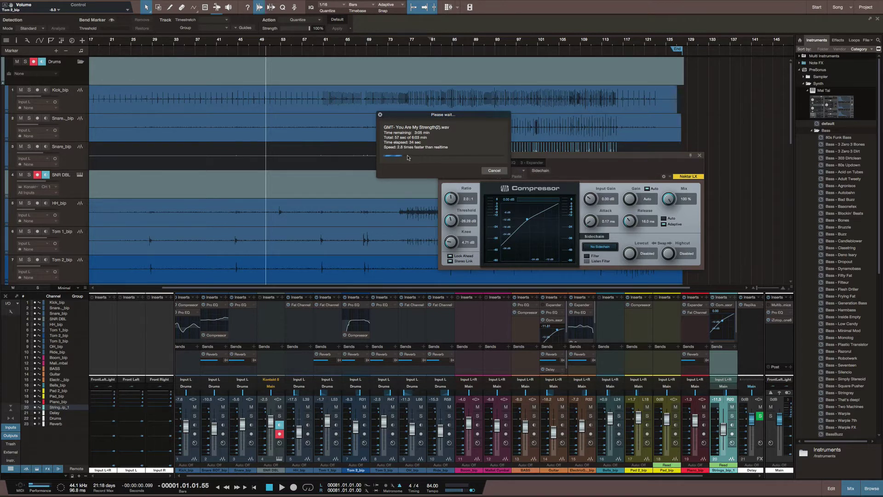
left_click(492, 170)
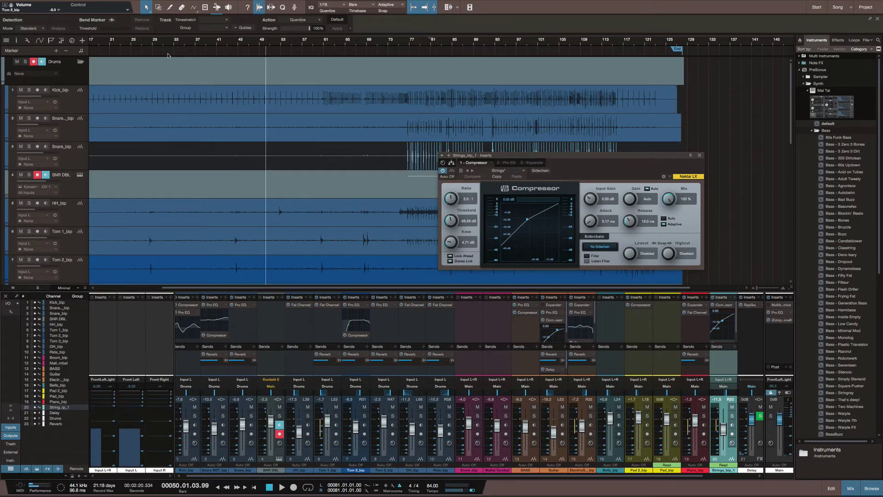
Step: Leave the song for the Start page with its recent Songs list and news feed
scroll(169, 56, "right", 3)
scroll(169, 55, "left", 7)
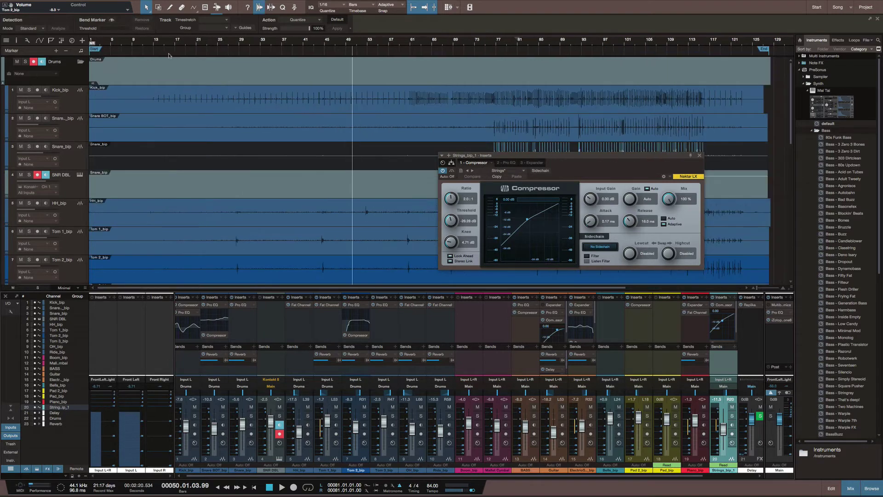
mouse_move(658, 2)
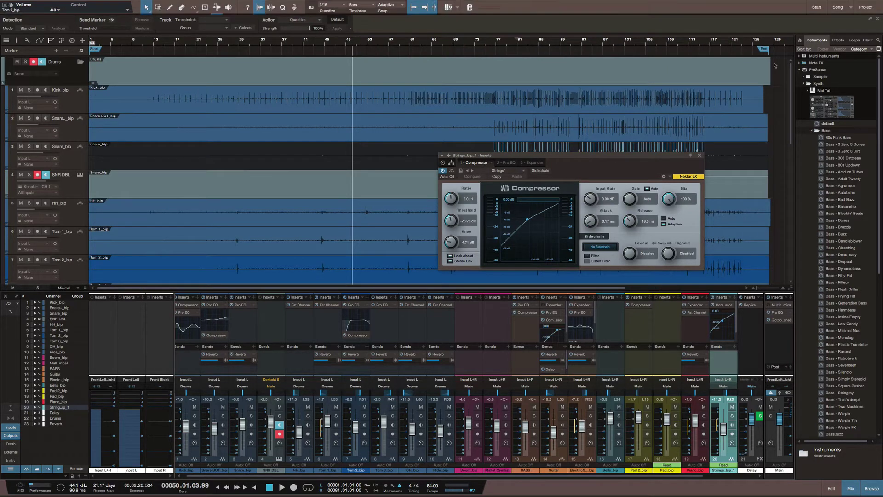
left_click(817, 7)
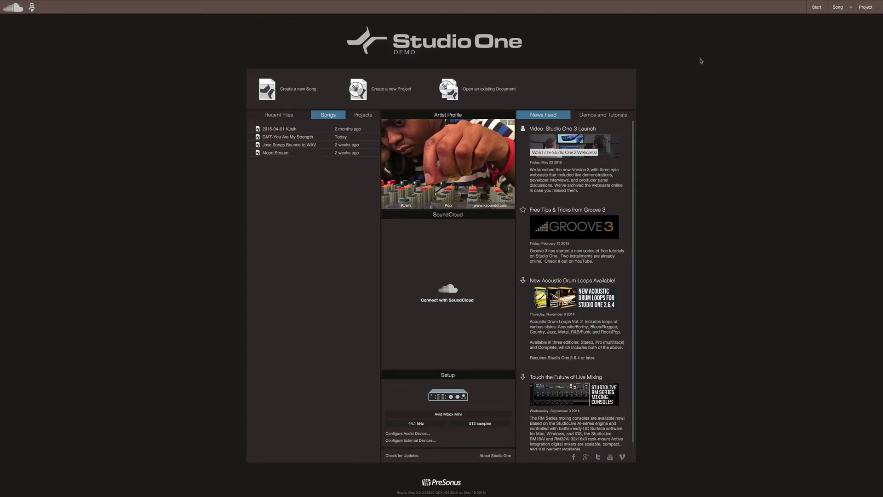
Step: Switch back to the 'GMT-You Are My Strength' song and open the Song menu
left_click(850, 8)
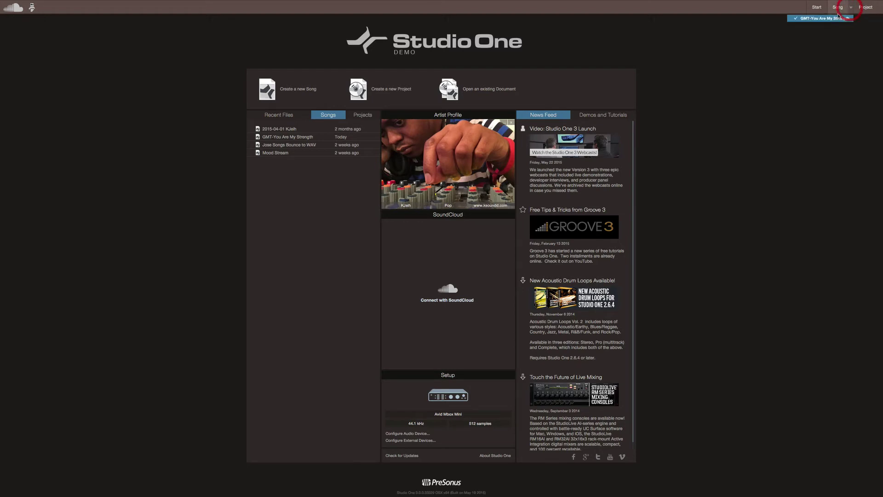
left_click(837, 7)
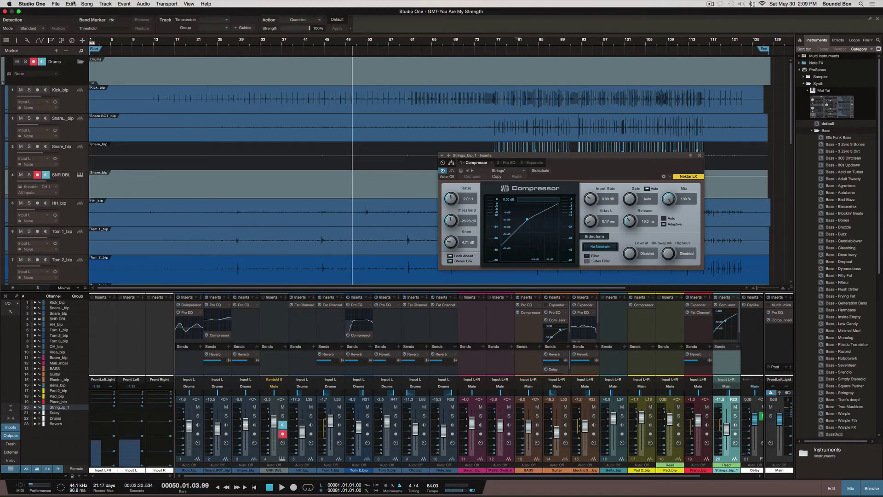
left_click(87, 4)
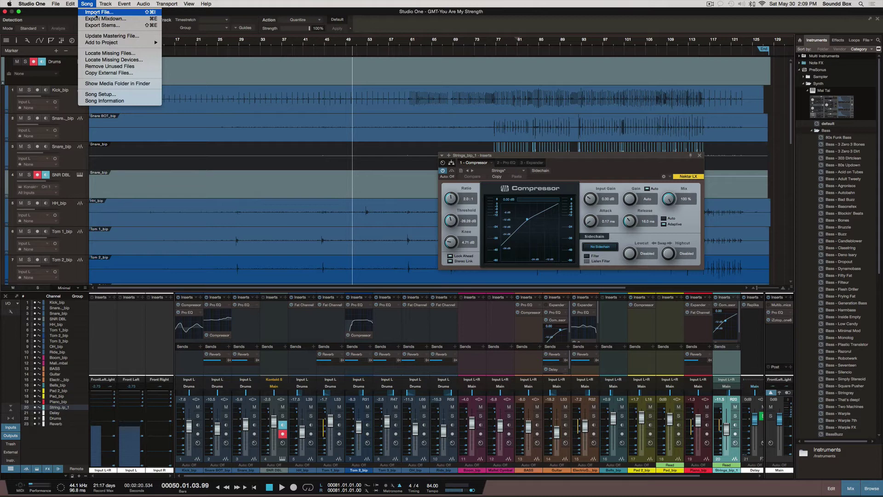
left_click(135, 19)
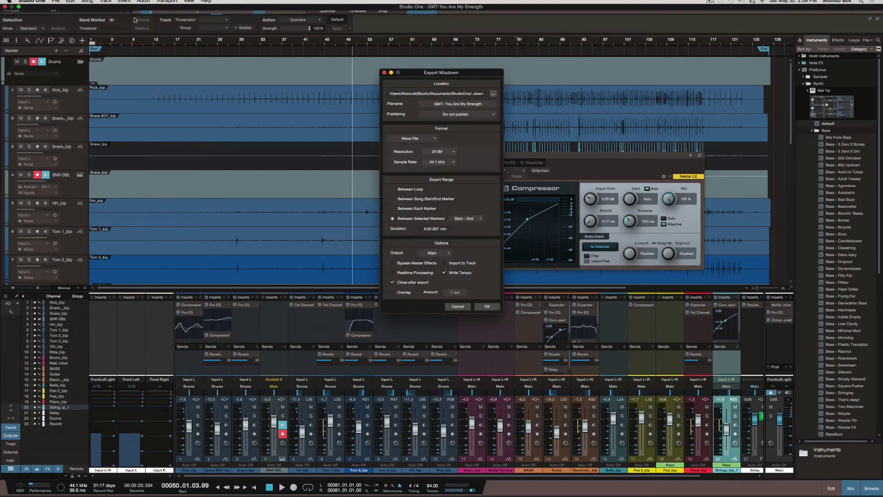
left_click(457, 307)
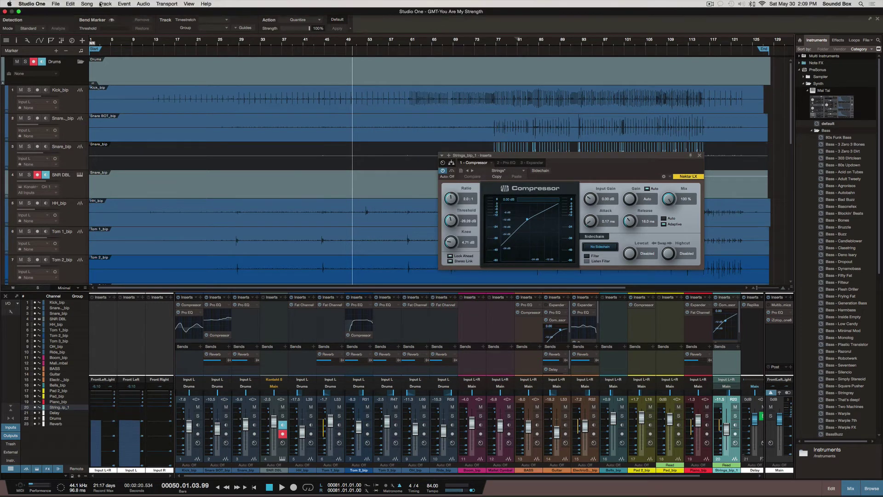
left_click(104, 4)
mouse_move(87, 4)
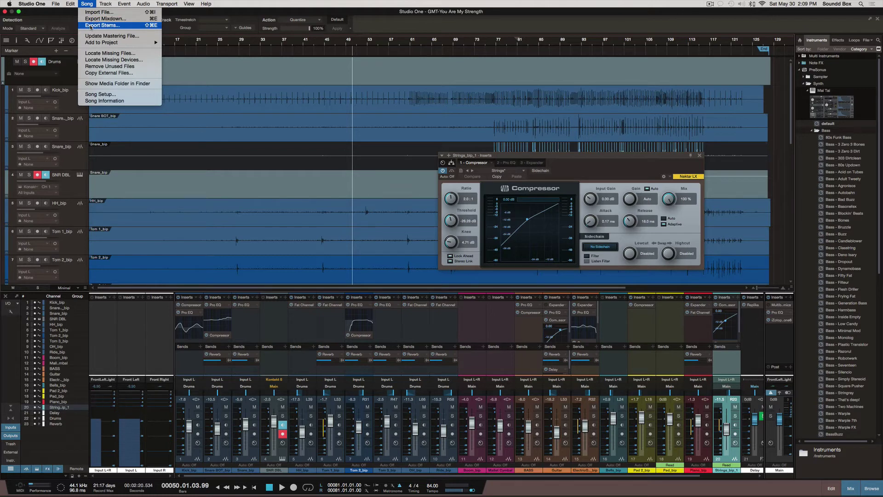
Step: Choose Song > Export Stems… to list every channel and bus as a source
left_click(90, 26)
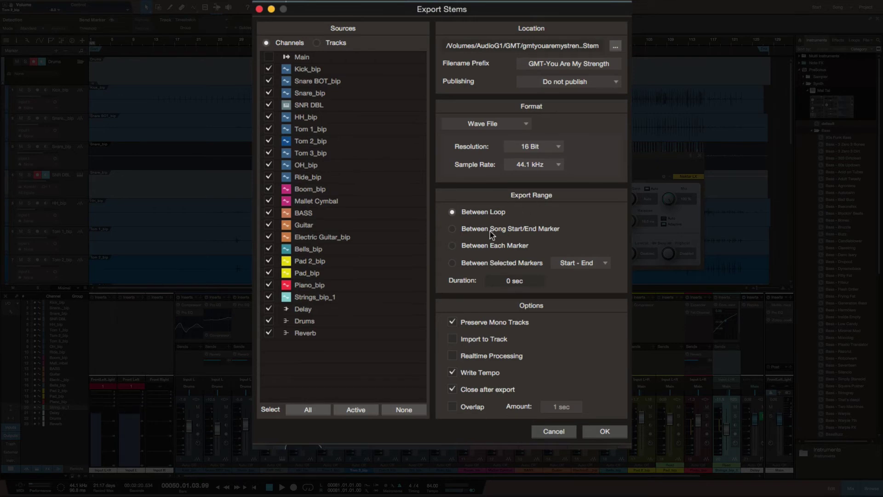
Step: Try toggling Kick_bip and Main, compare the Tracks and Channels lists, and keep Channels
left_click(269, 69)
left_click(269, 69)
left_click(269, 57)
left_click(269, 57)
left_click(317, 43)
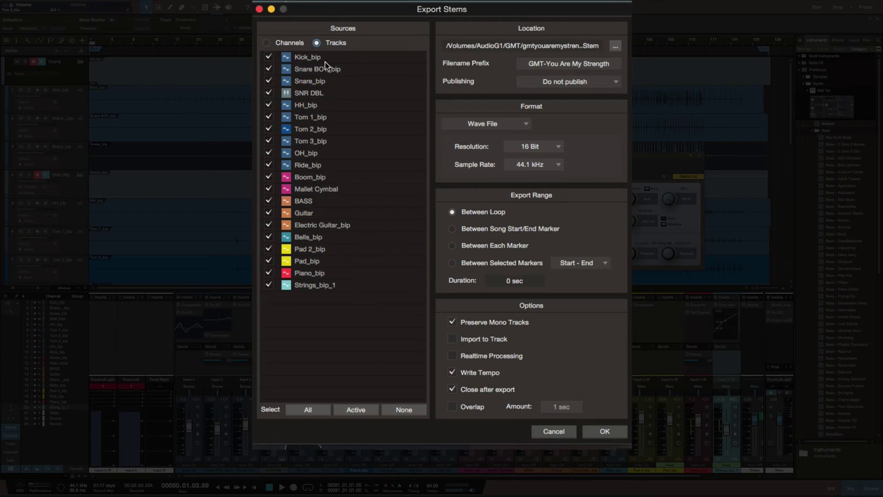
left_click(266, 43)
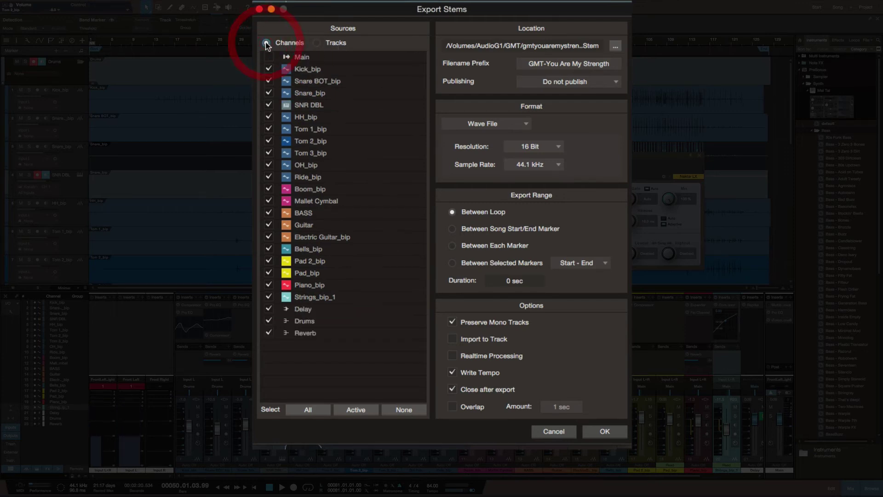
left_click(317, 44)
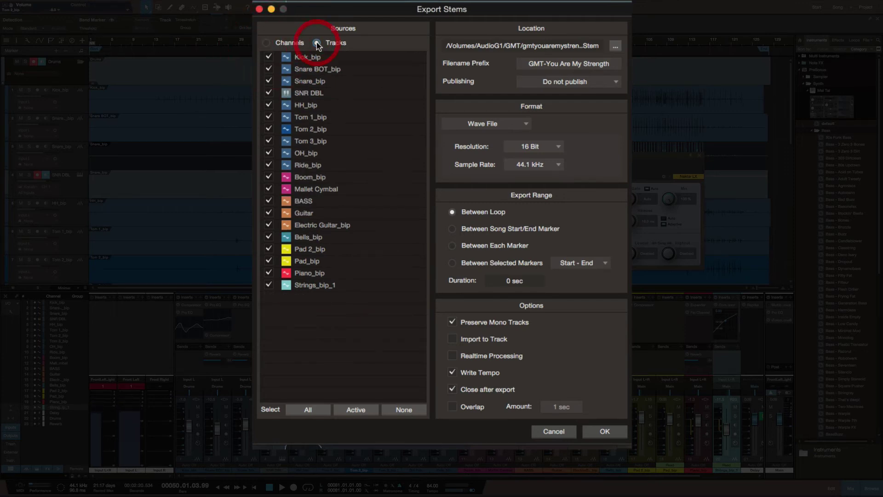
left_click(268, 44)
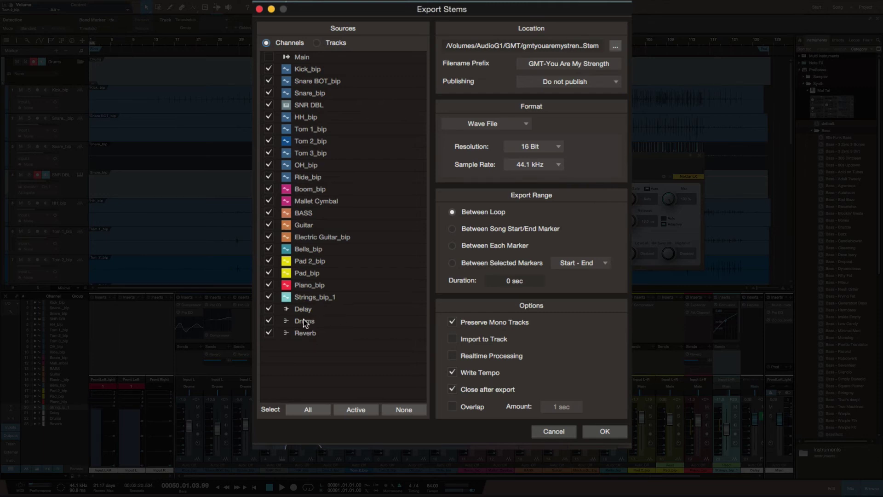
Step: Use Select All so Main is ticked along with every other source, then try Select Active
left_click(134, 380)
left_click(324, 410)
left_click(369, 413)
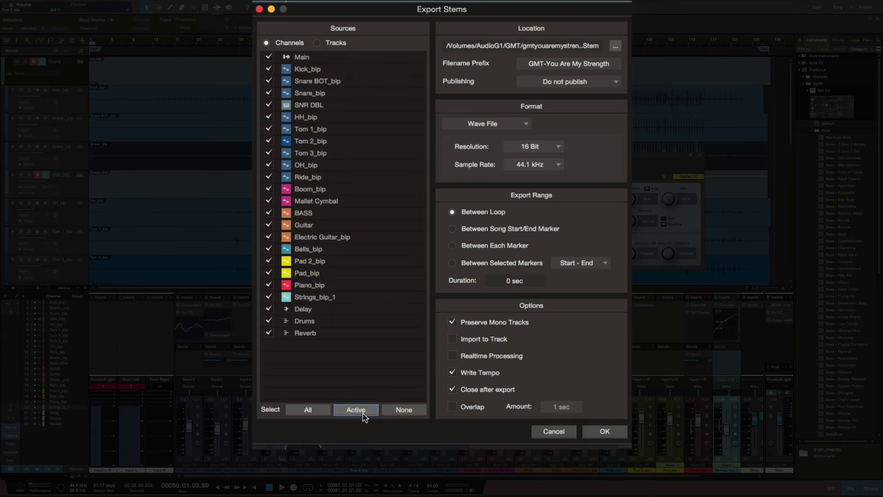
Step: Re-select all stem sources after briefly clearing them
left_click(322, 413)
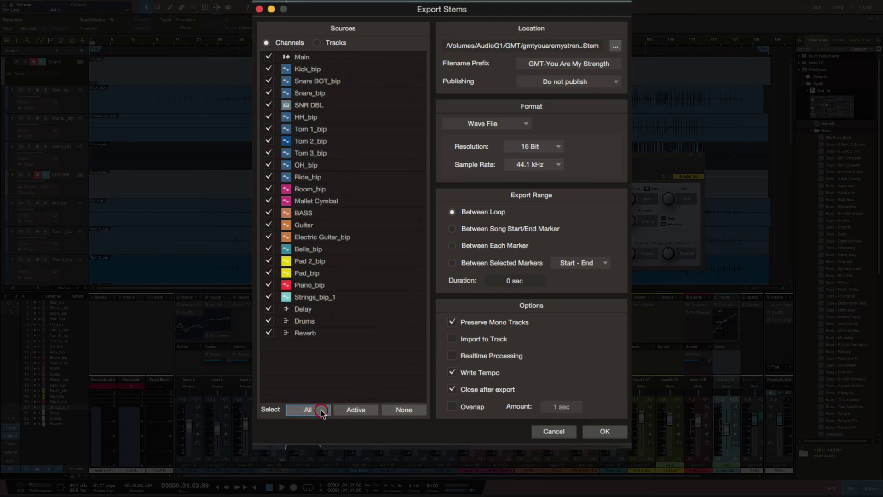
left_click(402, 411)
left_click(322, 411)
Step: Keep Wave File, set 24 Bit resolution and export Between Selected Markers (6:02.857 min)
left_click(514, 122)
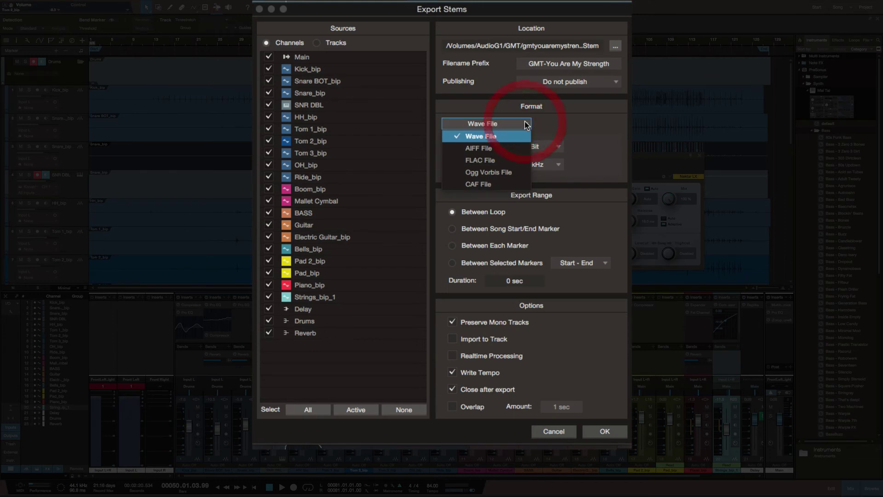
left_click(589, 125)
left_click(558, 147)
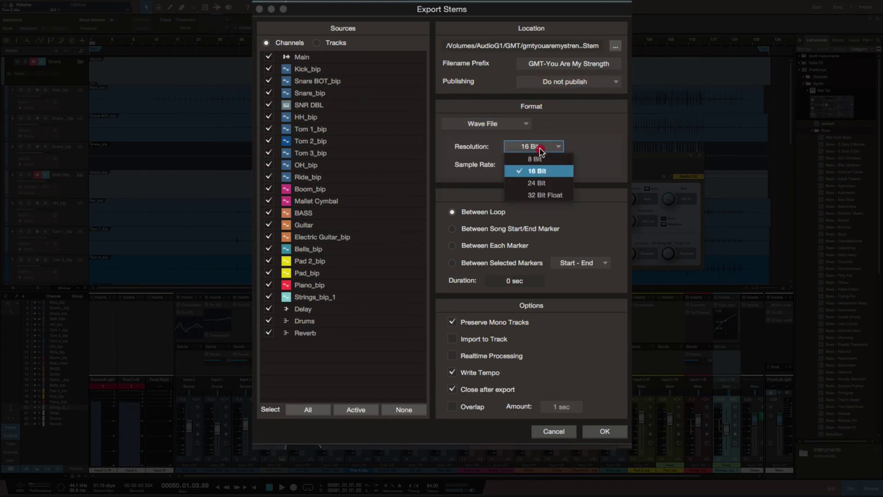
left_click(537, 183)
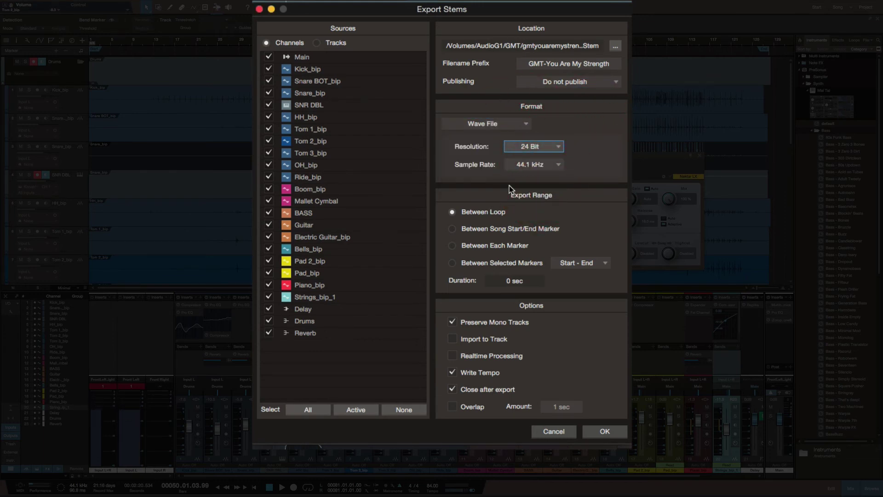
left_click(458, 264)
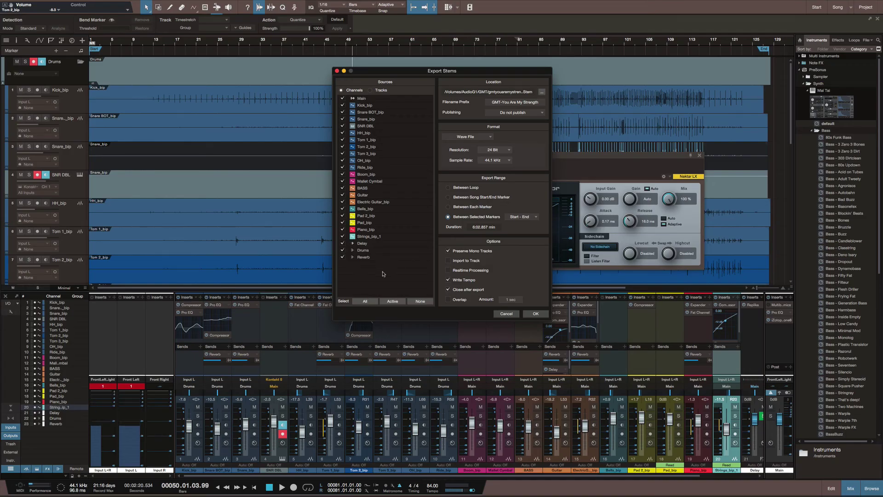
Step: Switch to Finder and select REVERB.wav in the Stem folder
key("super+Tab")
key("super+Tab")
key("super+Tab")
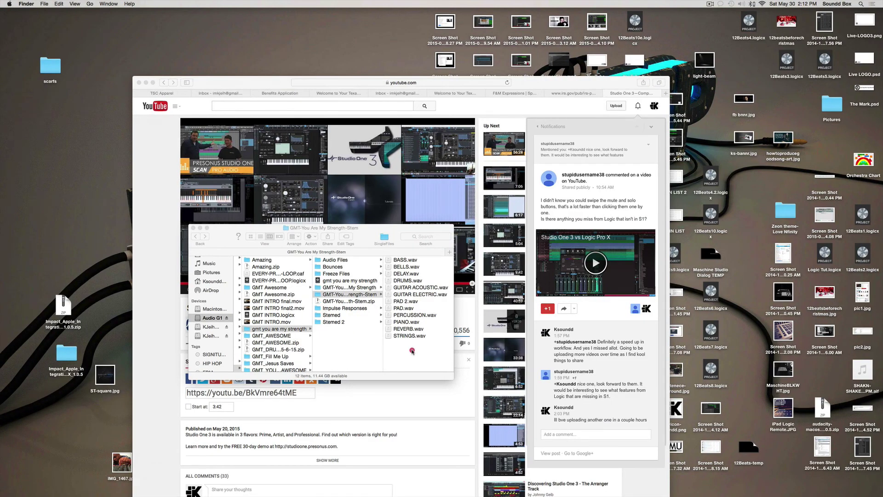
left_click(412, 338)
left_click(413, 334)
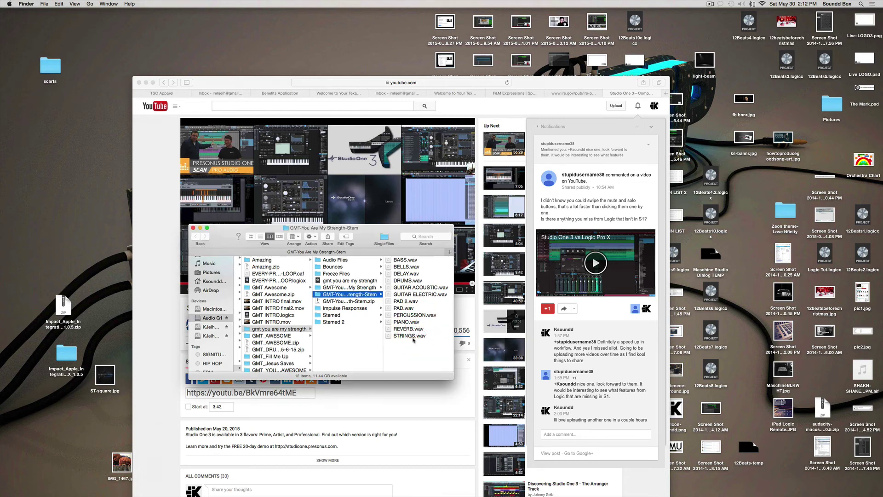
left_click(334, 328)
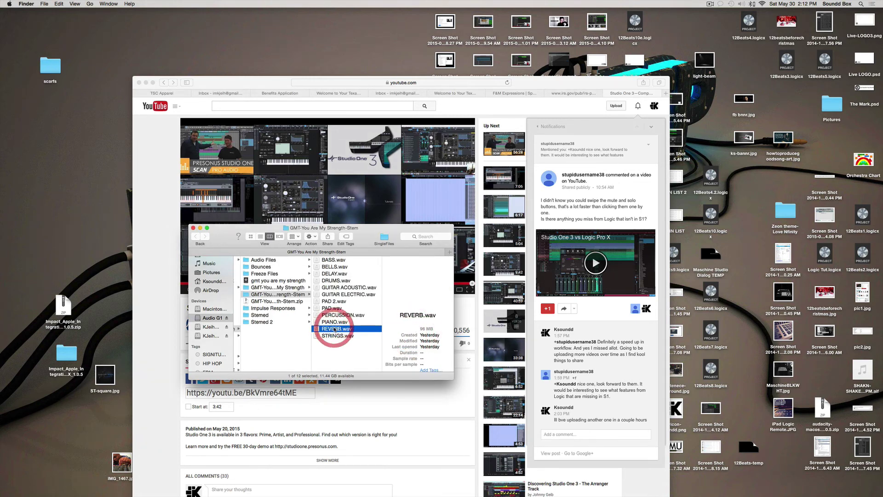
Step: Quick Look and play REVERB.wav, close the preview, and return to Studio One
key("space")
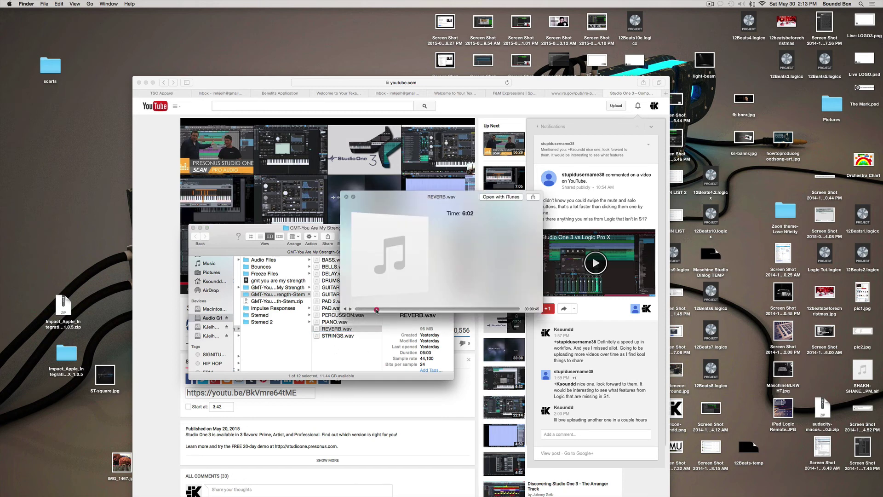
left_click(376, 309)
left_click(347, 328)
key("space")
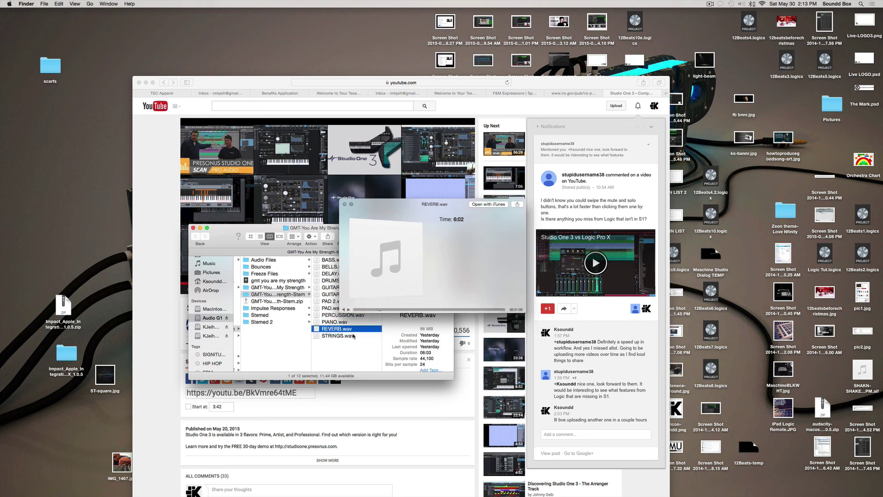
key("ctrl+Right")
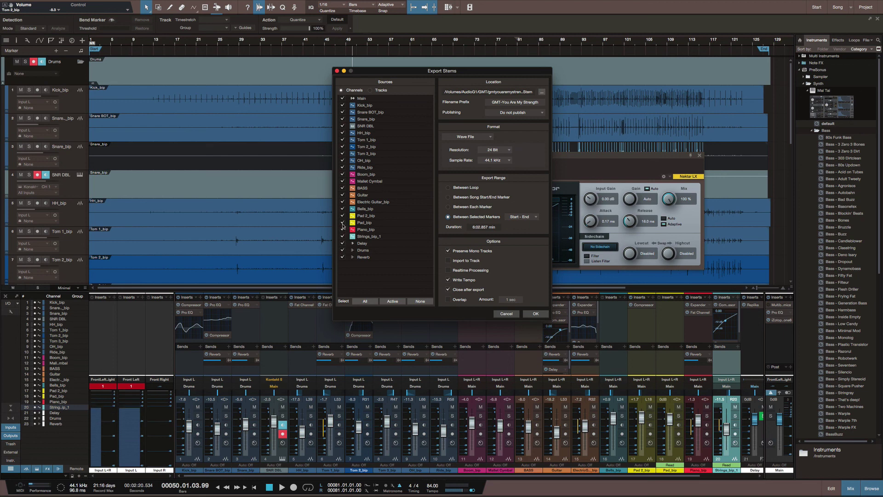
Step: Cancel Export Stems without exporting, then browse the Track and Song menus and close them
left_click(512, 315)
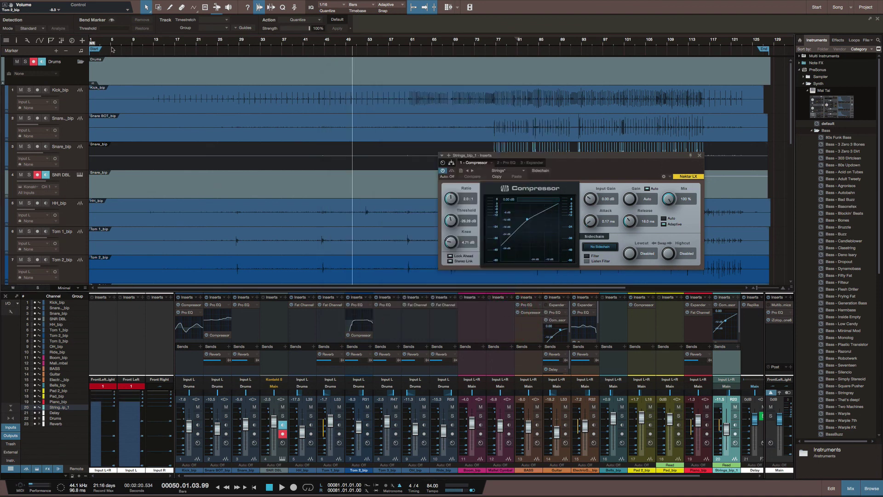
mouse_move(99, 2)
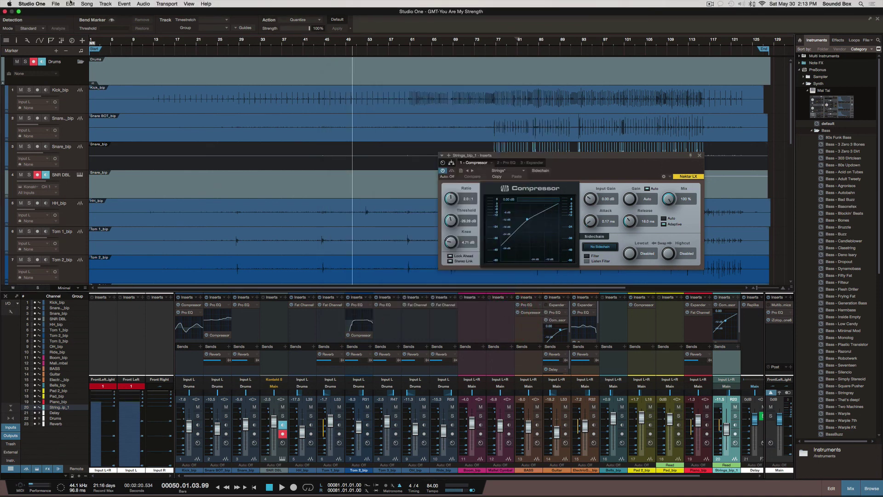
left_click(105, 4)
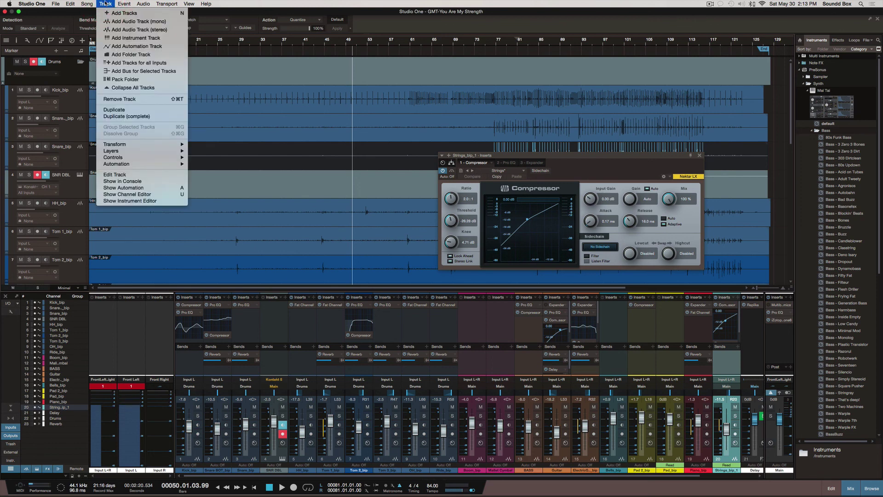
mouse_move(94, 4)
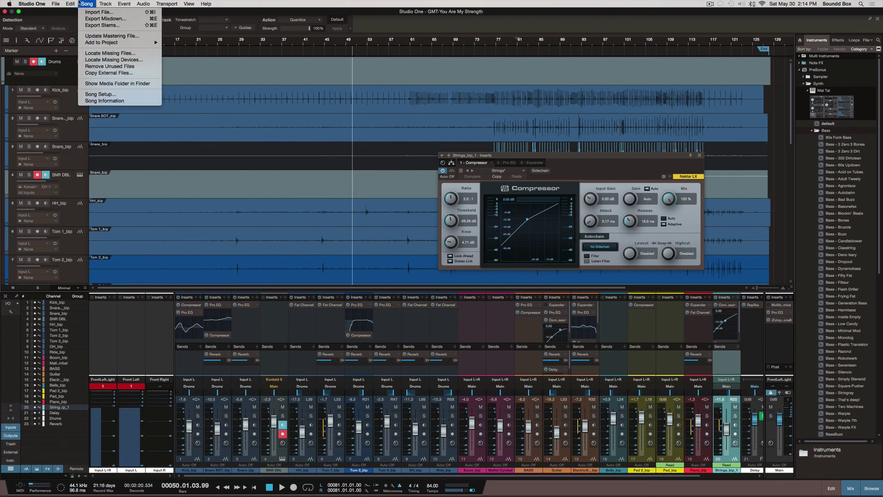
left_click(85, 3)
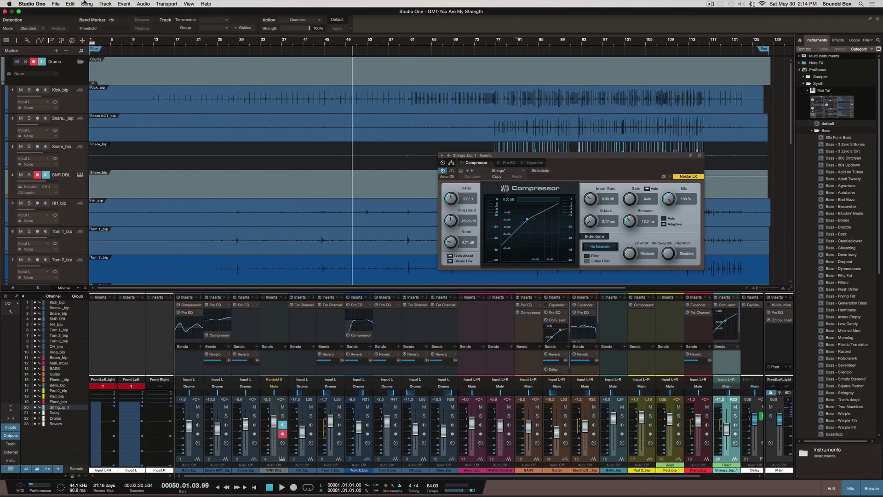